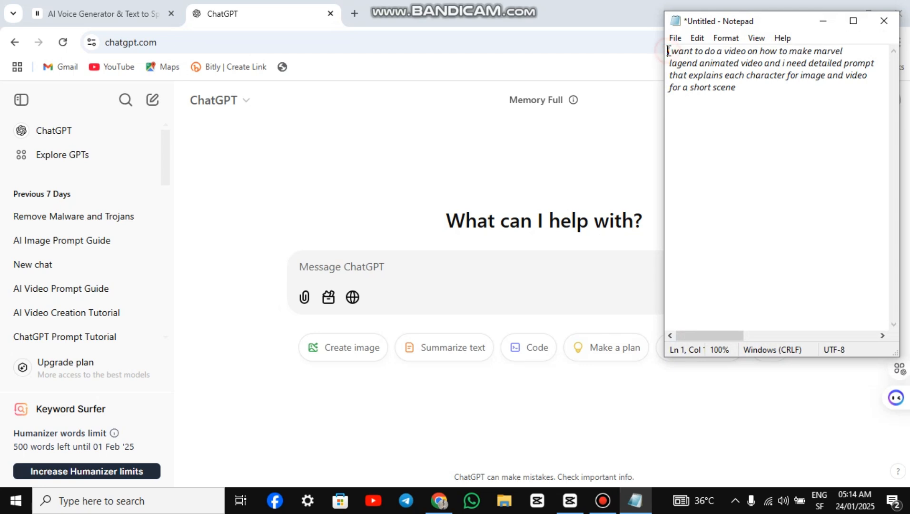
Step: Submit the Notepad request for detailed Marvel-legend animated video prompts to ChatGPT and read through the generated character image prompts
drag(675, 52, 763, 96)
key(ctrl+c)
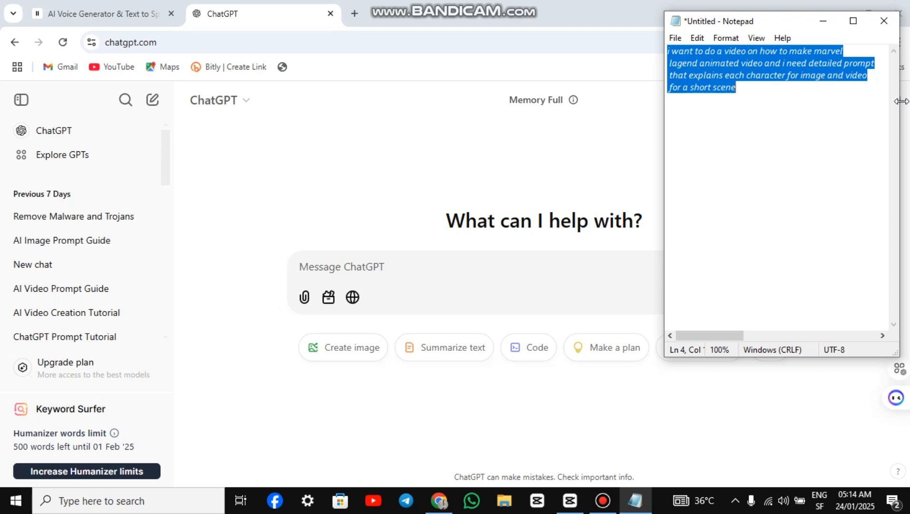
click(564, 261)
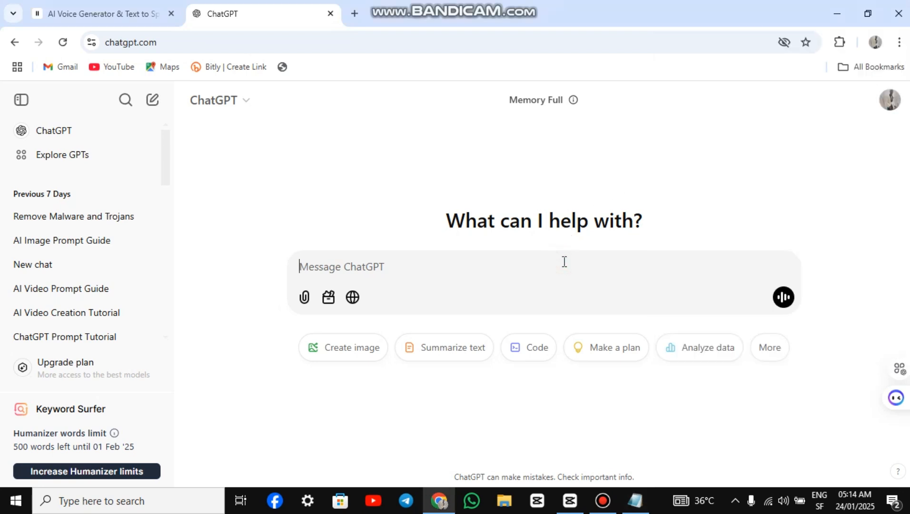
key(ctrl+v)
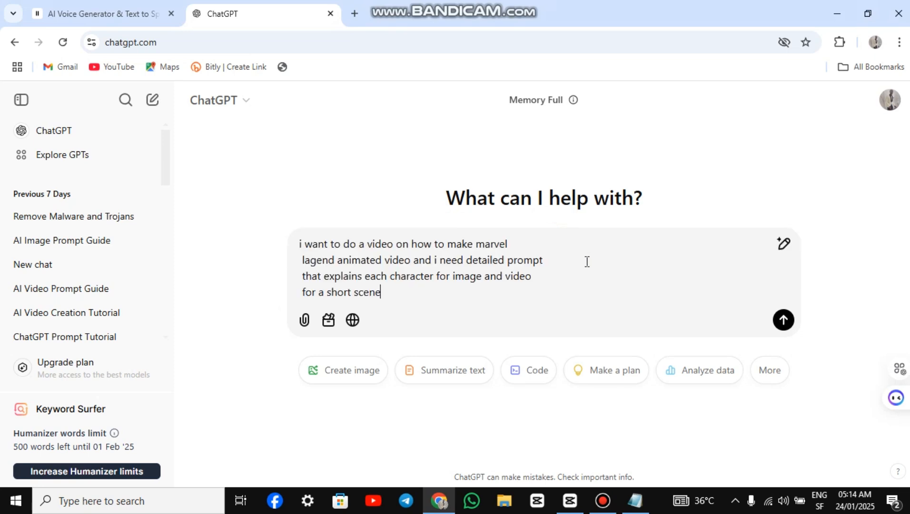
click(783, 320)
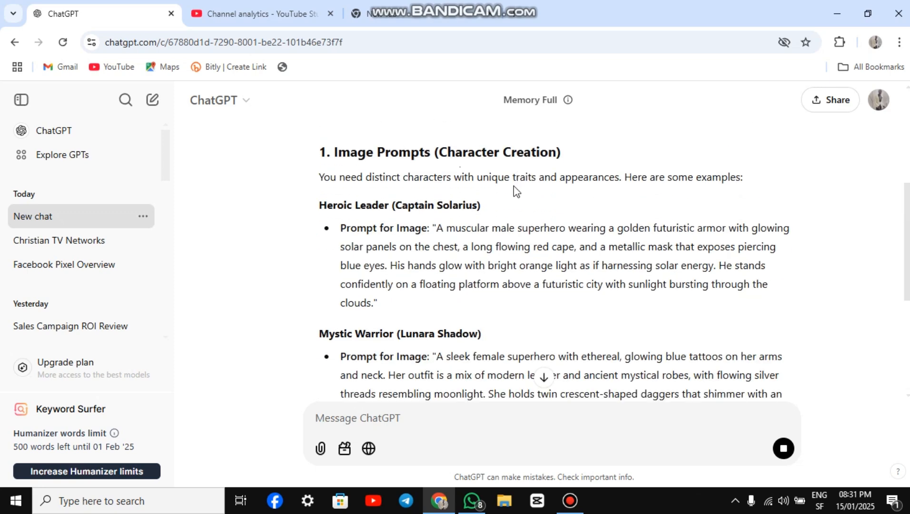
scroll(463, 224, down, 2)
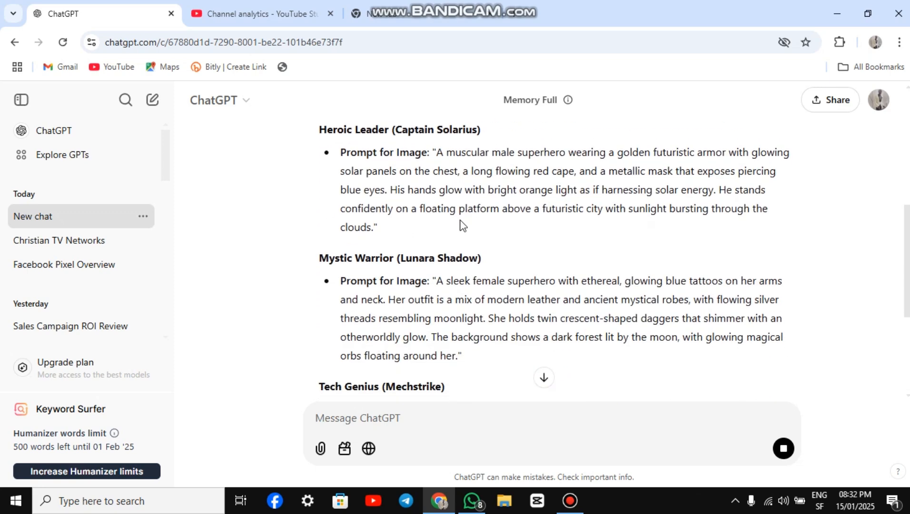
scroll(424, 240, down, 4)
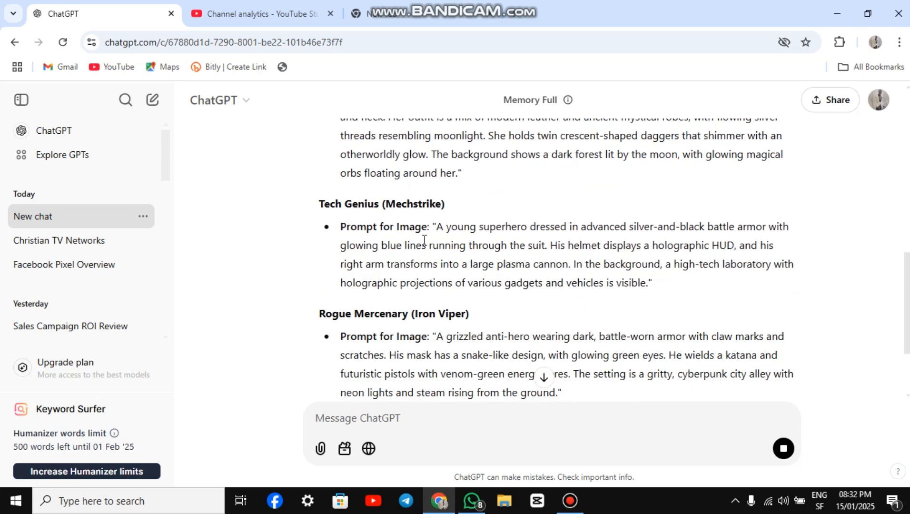
scroll(476, 238, down, 2)
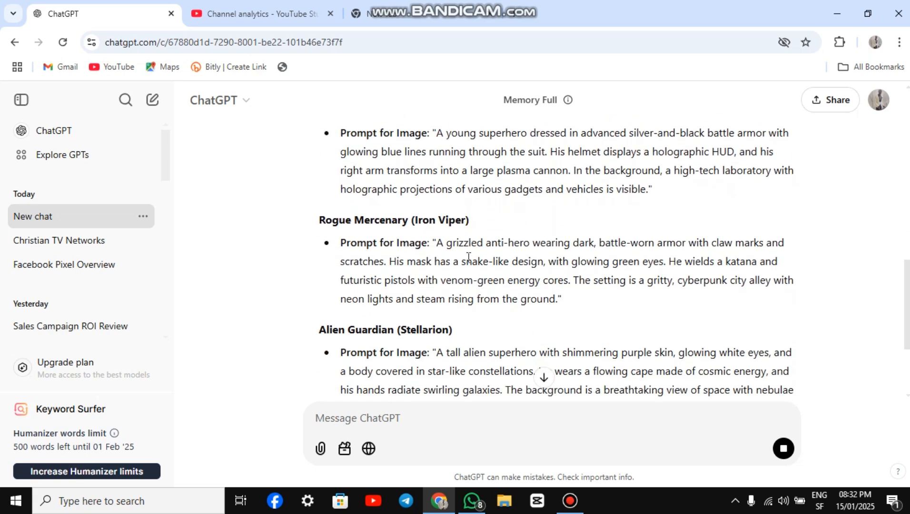
scroll(469, 258, down, 1)
scroll(459, 266, down, 3)
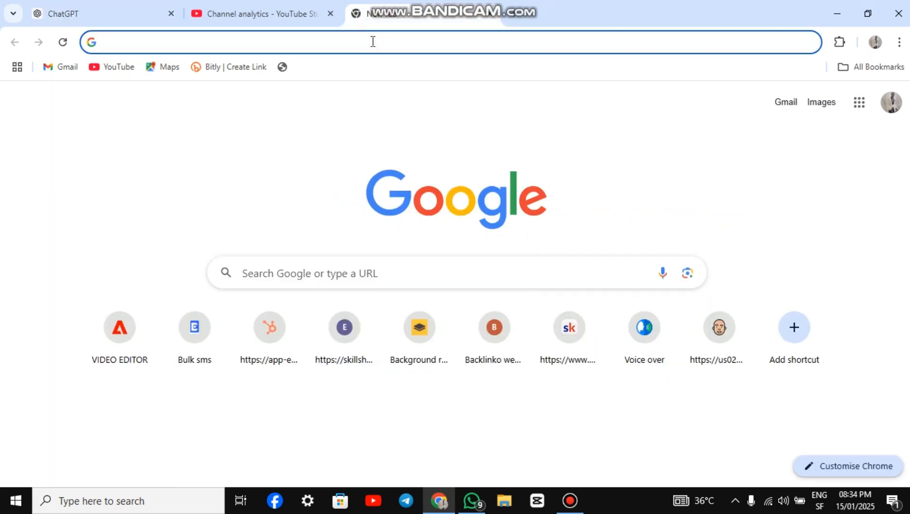
Step: Search the web for "Leonard ai" and open the Leonardo.Ai web app
text(Leonard ai)
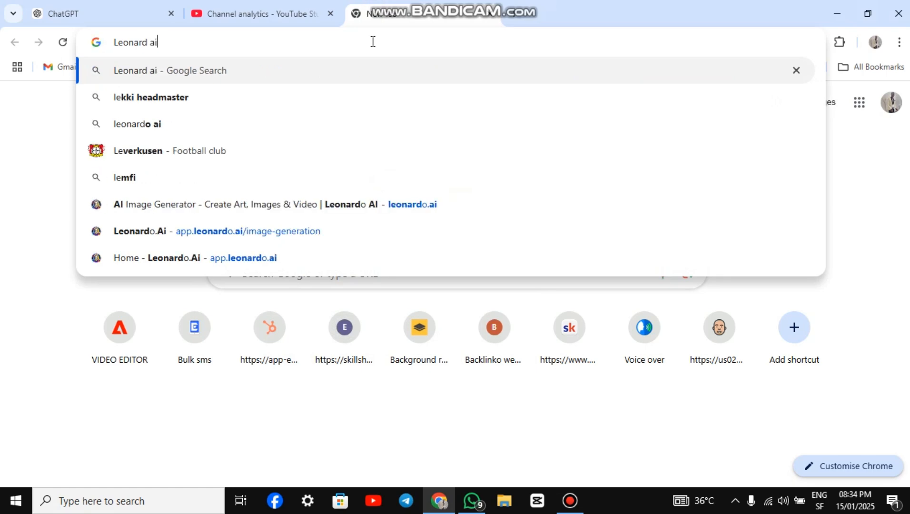
key(Return)
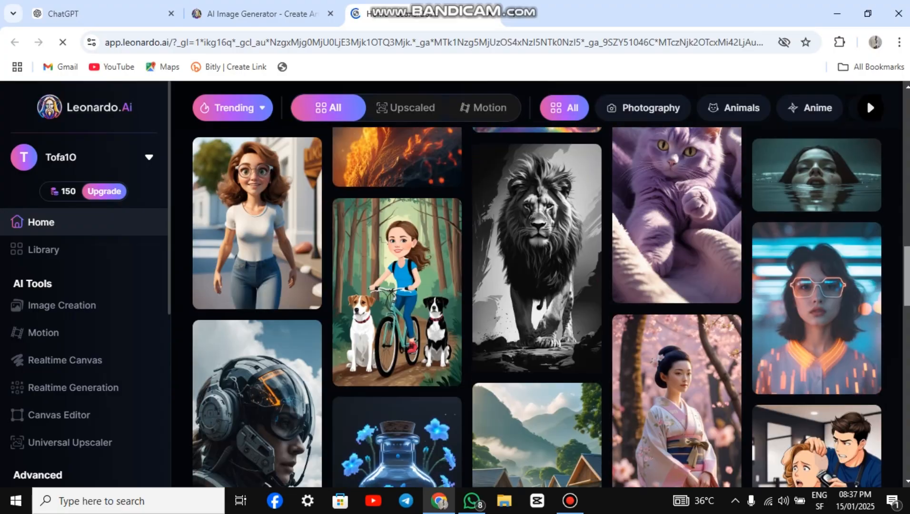
scroll(867, 99, down, 15)
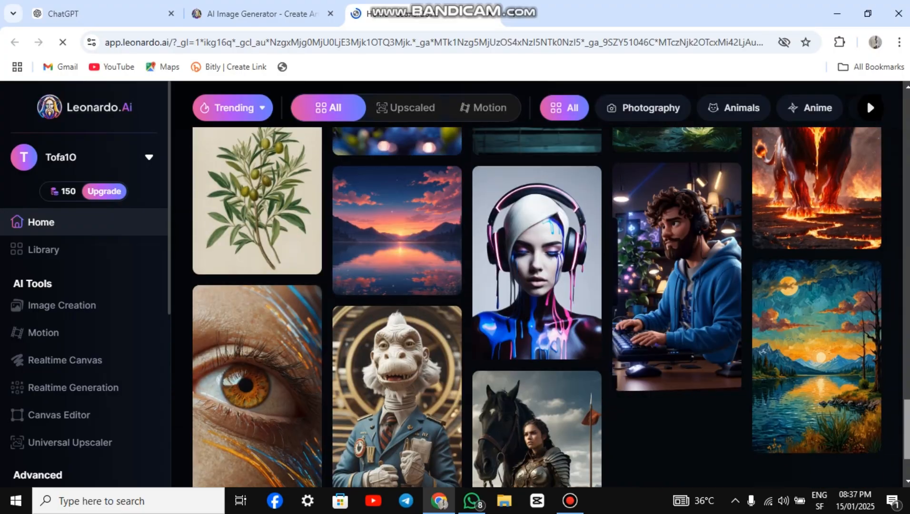
scroll(867, 99, up, 3)
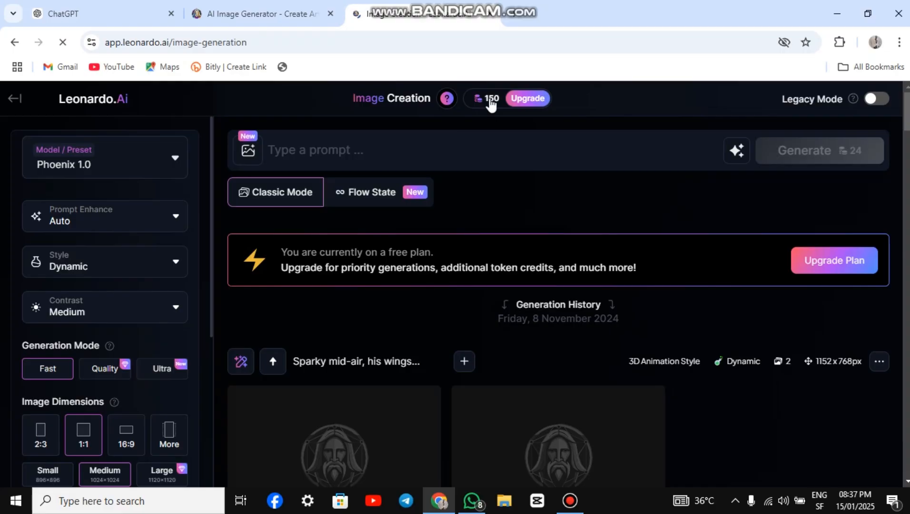
click(490, 100)
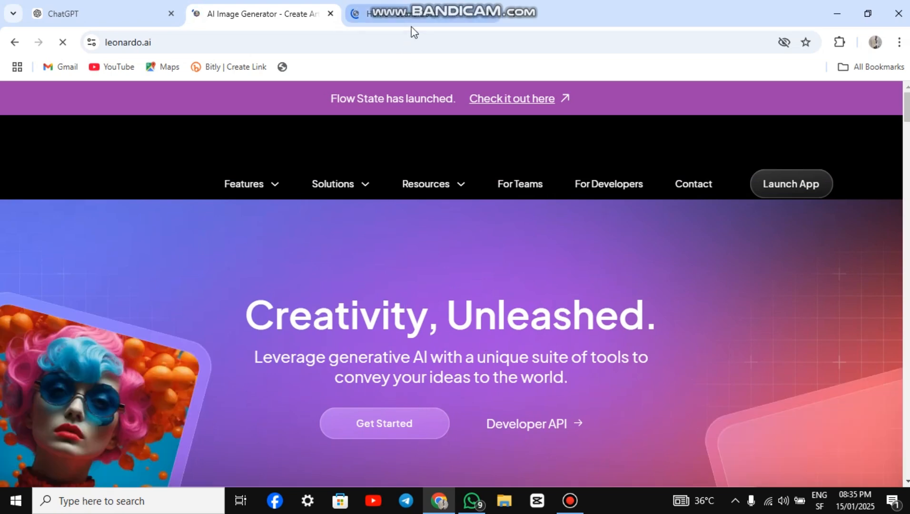
click(415, 17)
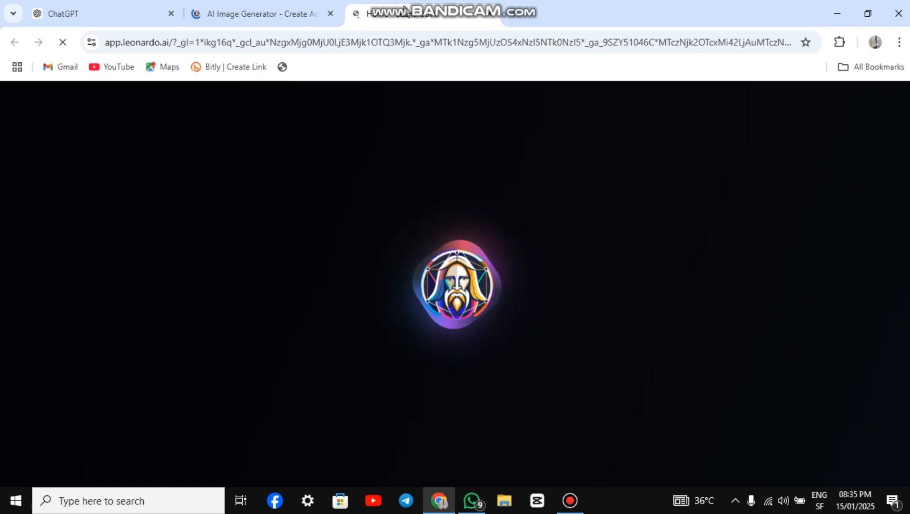
mouse_move(400, 2)
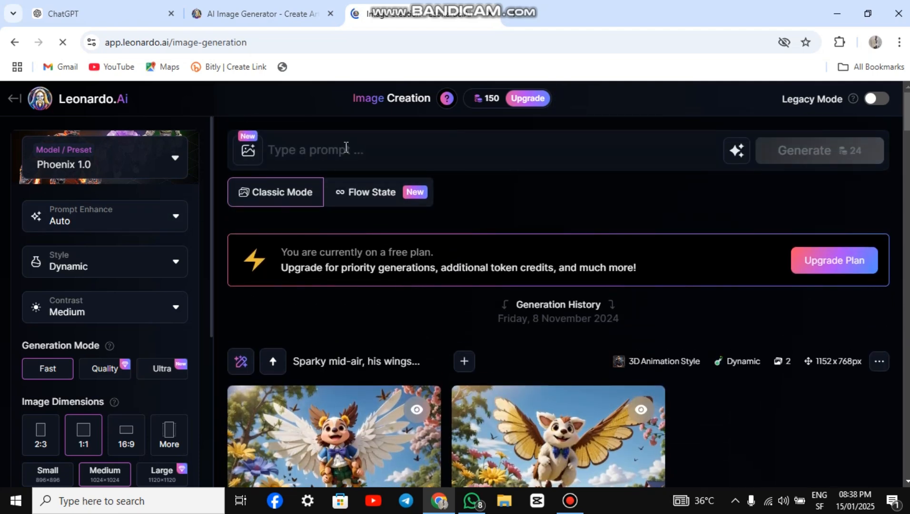
Step: Copy ChatGPT's Captain Solarius image prompt into Leonardo.Ai's image creation prompt and generate the images
click(83, 5)
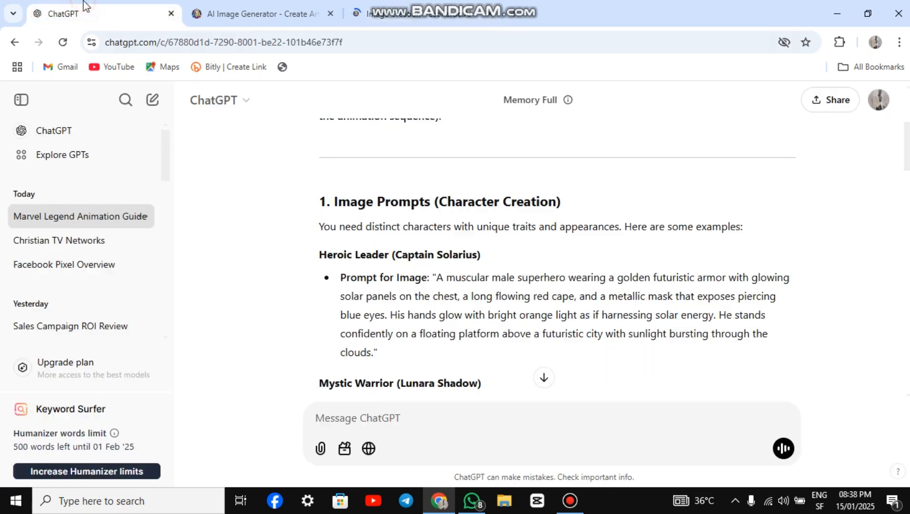
scroll(362, 247, up, 3)
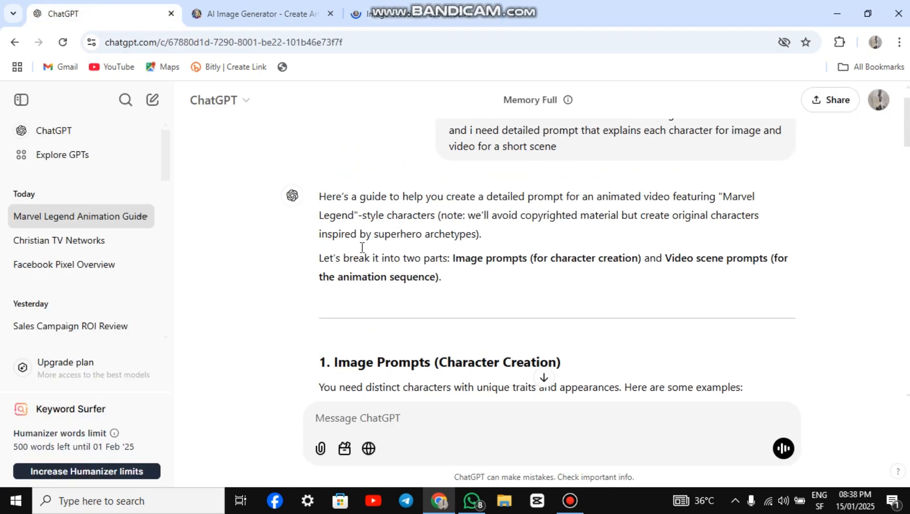
scroll(361, 246, down, 2)
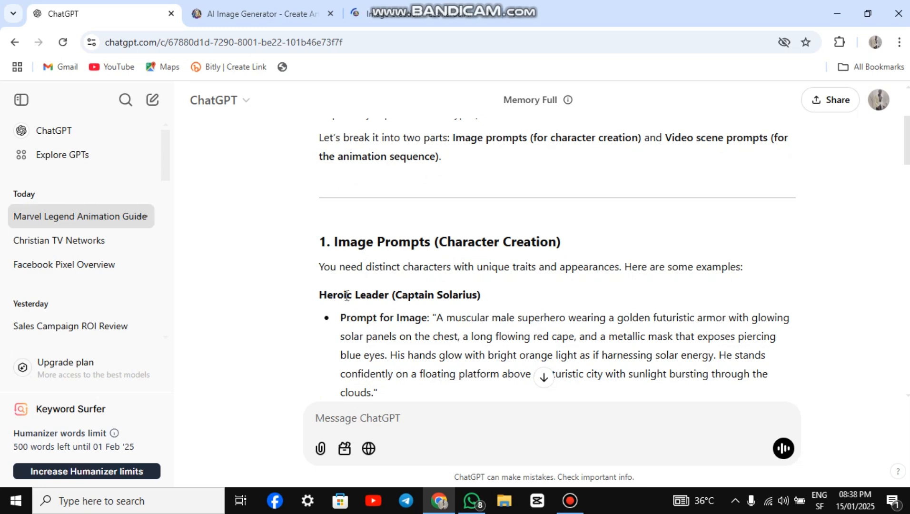
drag(440, 318, 516, 387)
key(ctrl+c)
click(430, 14)
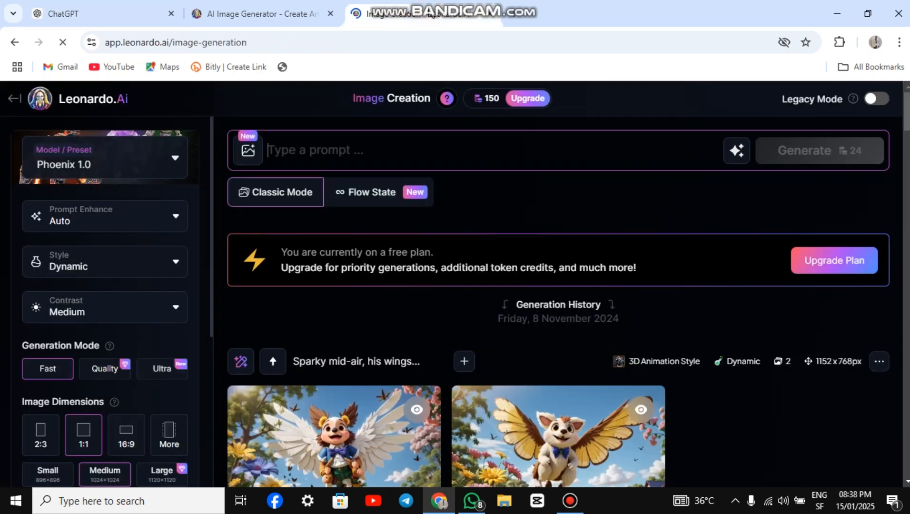
click(383, 151)
key(ctrl+v)
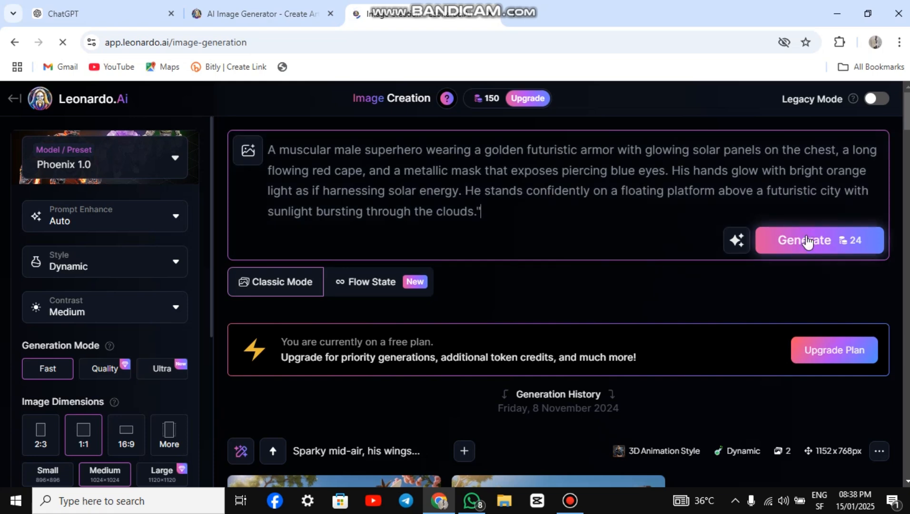
click(806, 237)
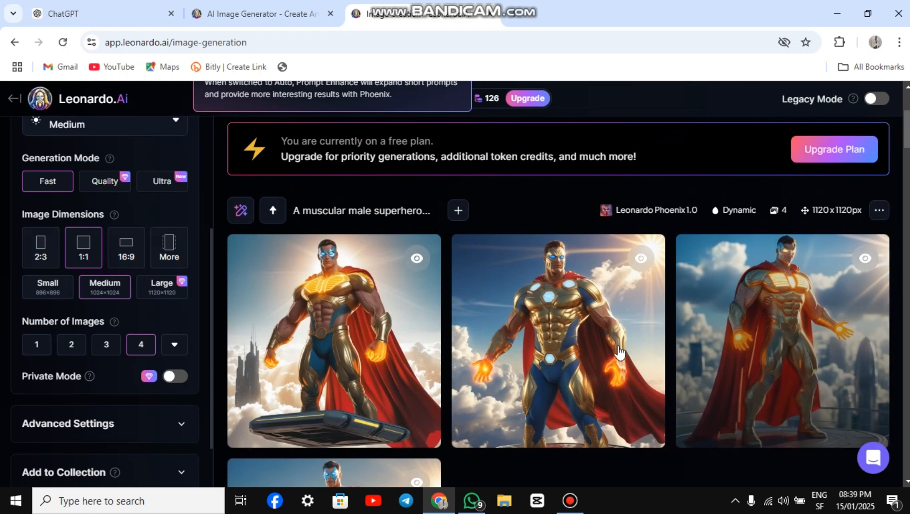
scroll(416, 341, down, 3)
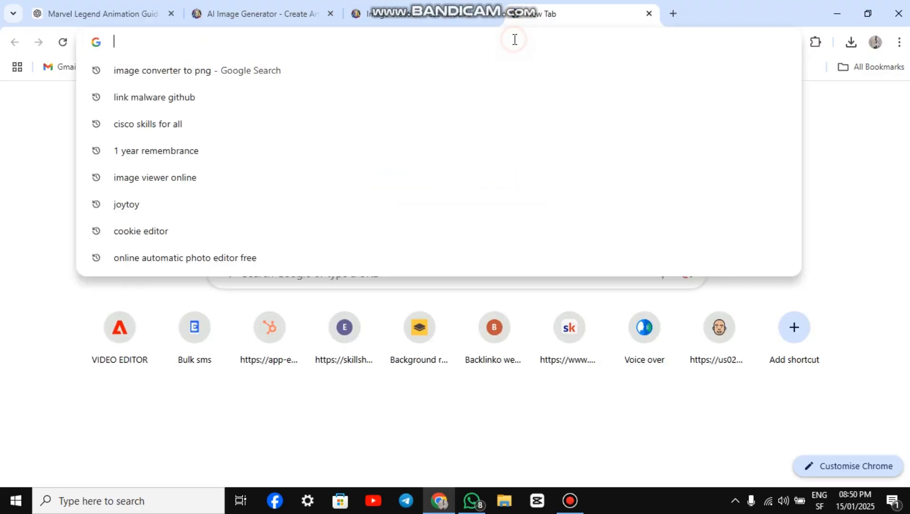
Step: Open the Hailuo AI site at hailuoai.video and go to its video creation page
text(h)
key(Return)
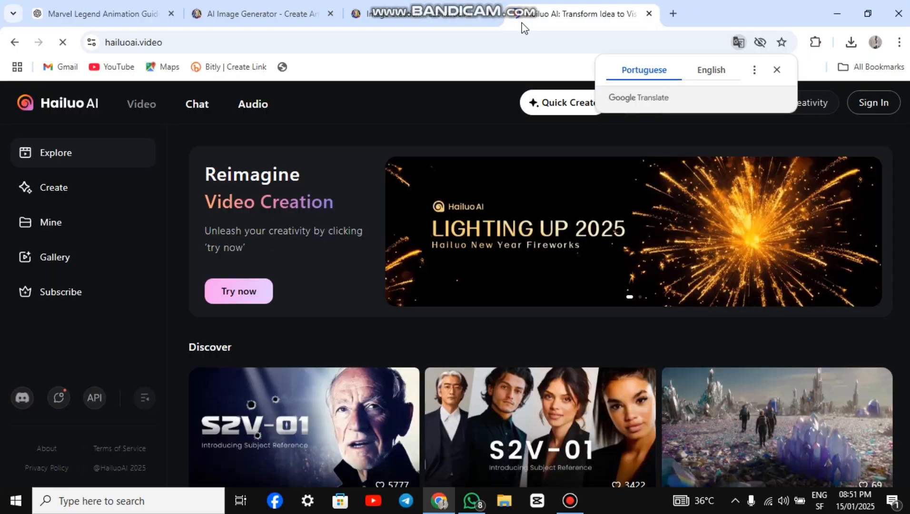
click(508, 379)
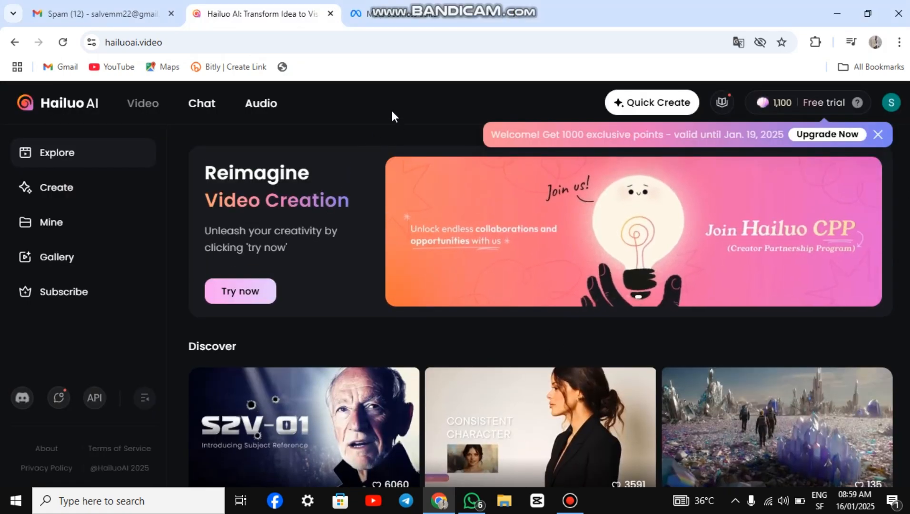
mouse_move(786, 102)
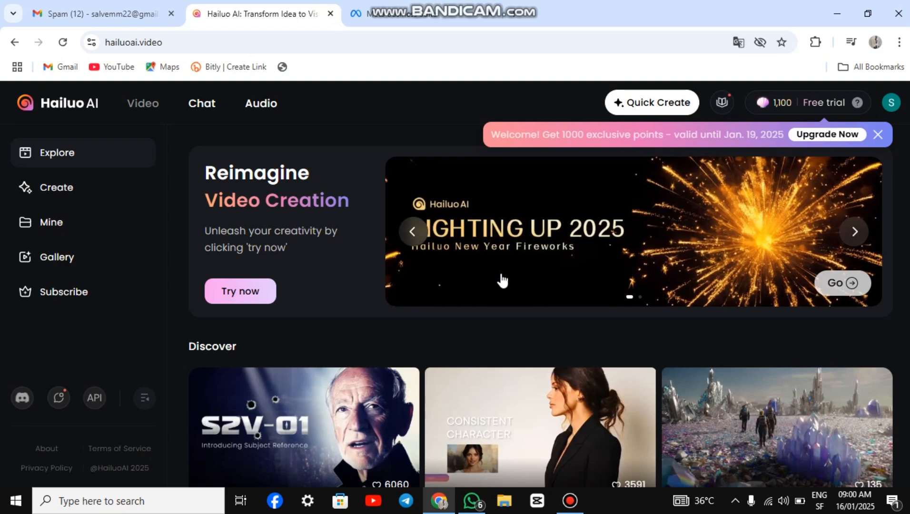
click(57, 189)
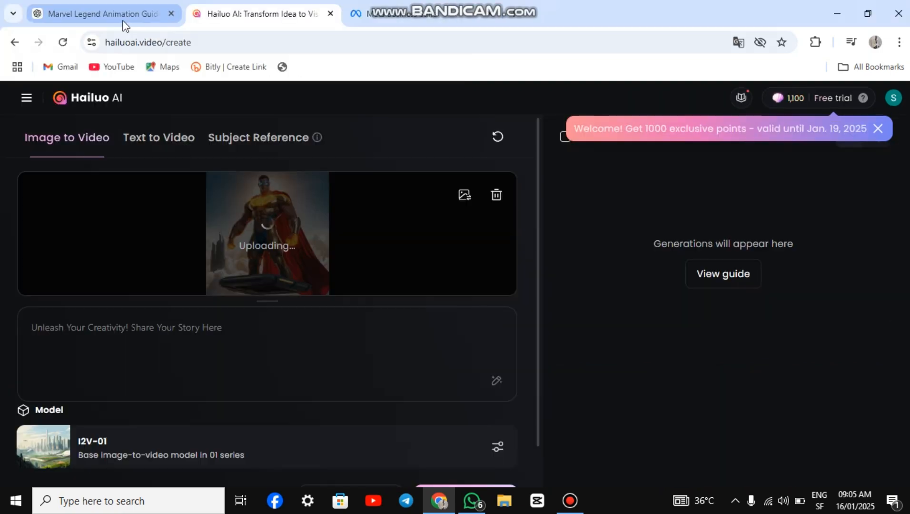
Step: Copy the opening scene's Captain Solarius sentence from ChatGPT as the Hailuo image-to-video prompt and generate the video with the I2V-01 model
click(123, 24)
scroll(403, 164, up, 10)
scroll(403, 164, down, 5)
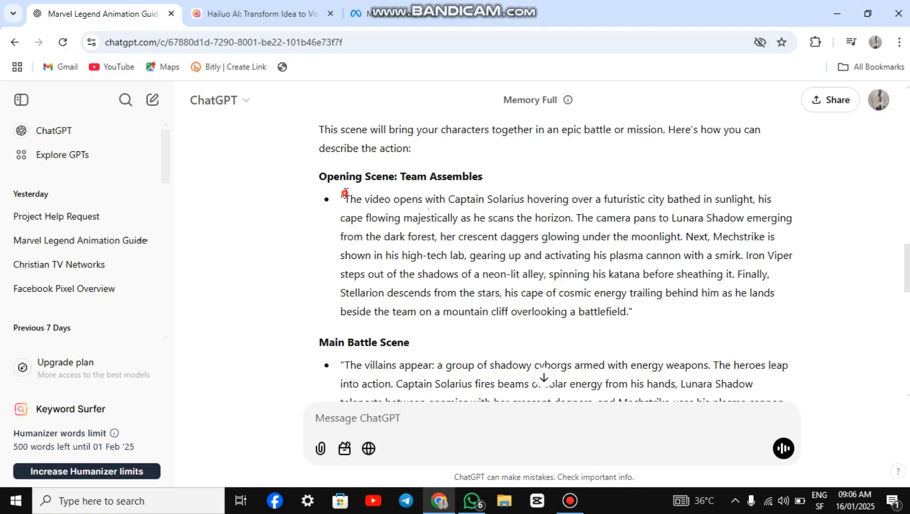
drag(343, 199, 460, 218)
drag(551, 229, 569, 220)
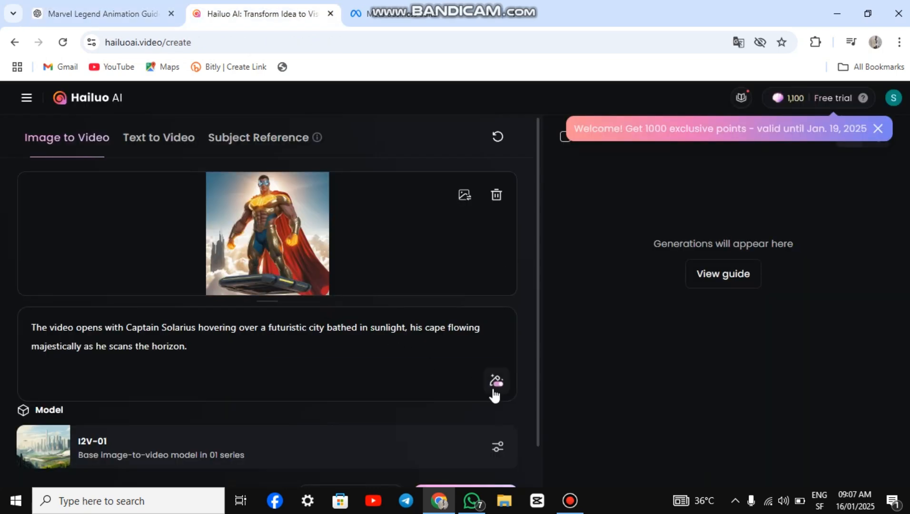
scroll(381, 342, down, 1)
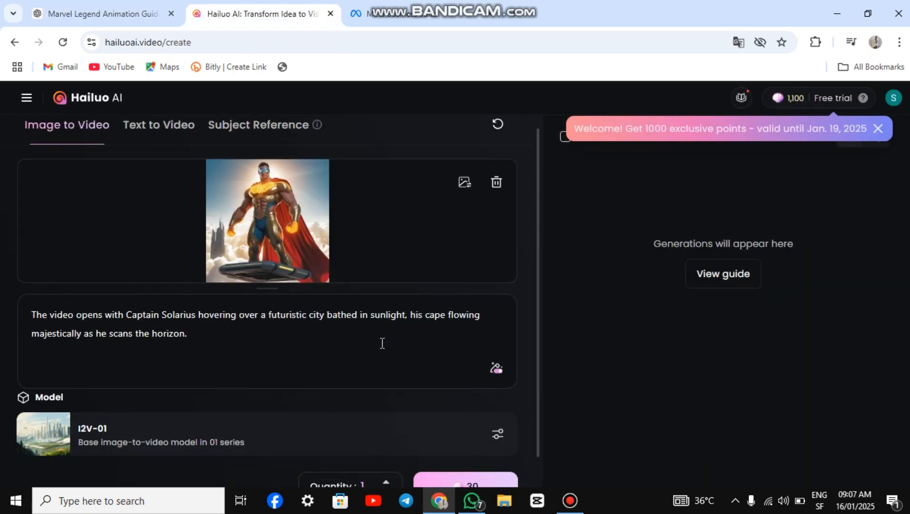
click(472, 461)
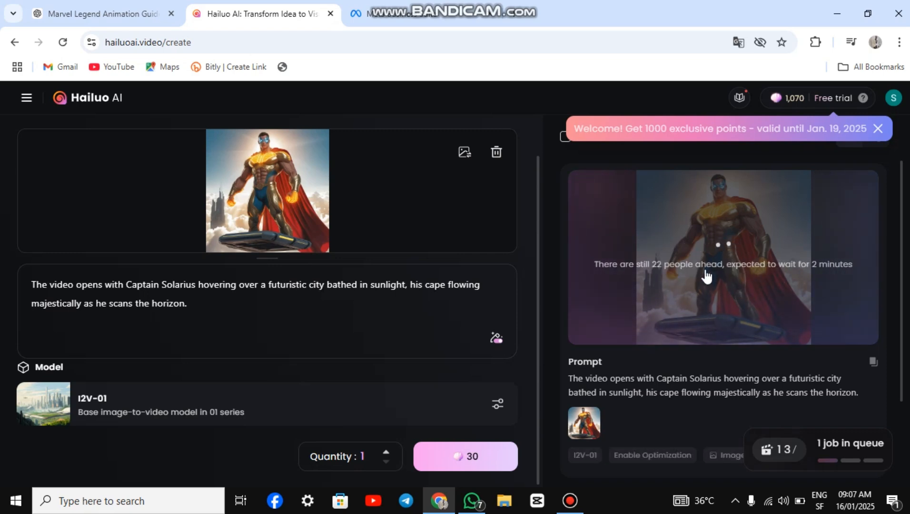
Step: Replace the Hailuo source image with another character, take the matching sentence from the ChatGPT scene, and select the existing prompt for replacement
click(464, 152)
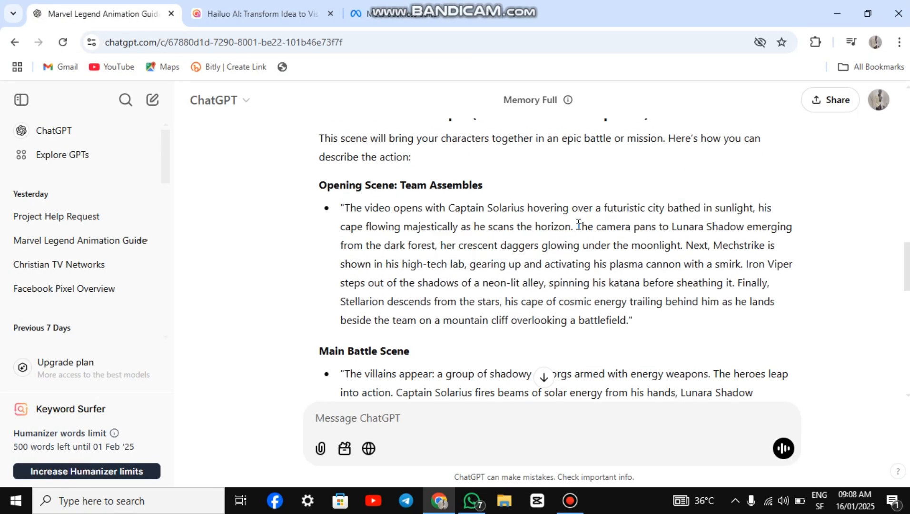
drag(578, 223, 684, 245)
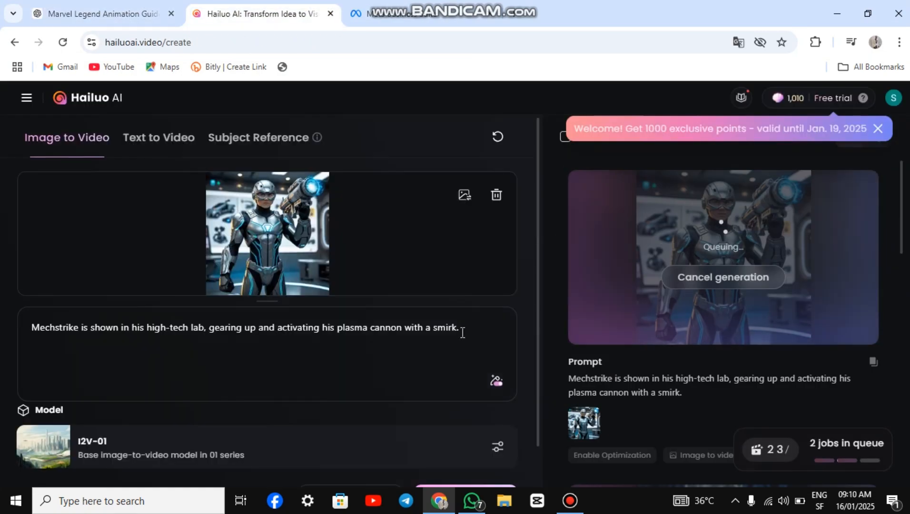
triple_click(335, 330)
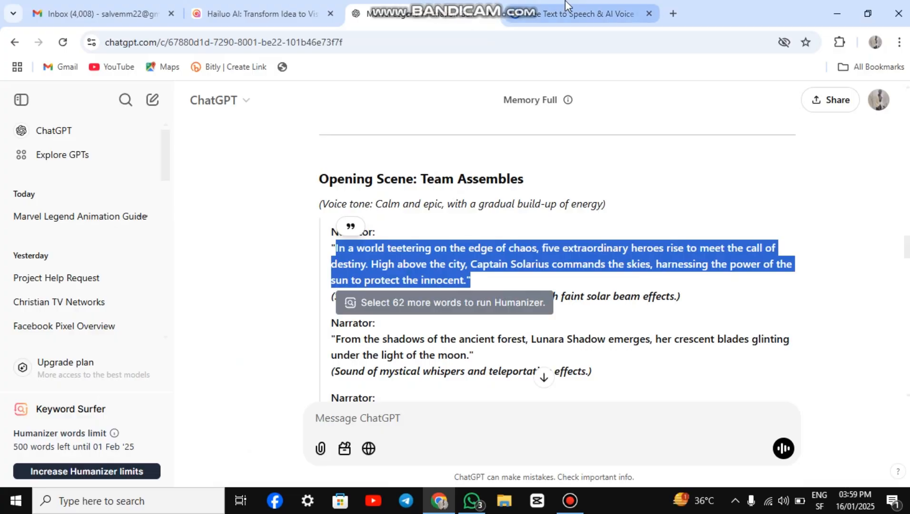
Step: Go through ChatGPT's voiceover script and paste the opening scene's Captain Solarius narration into ElevenLabs Text to Speech
click(566, 7)
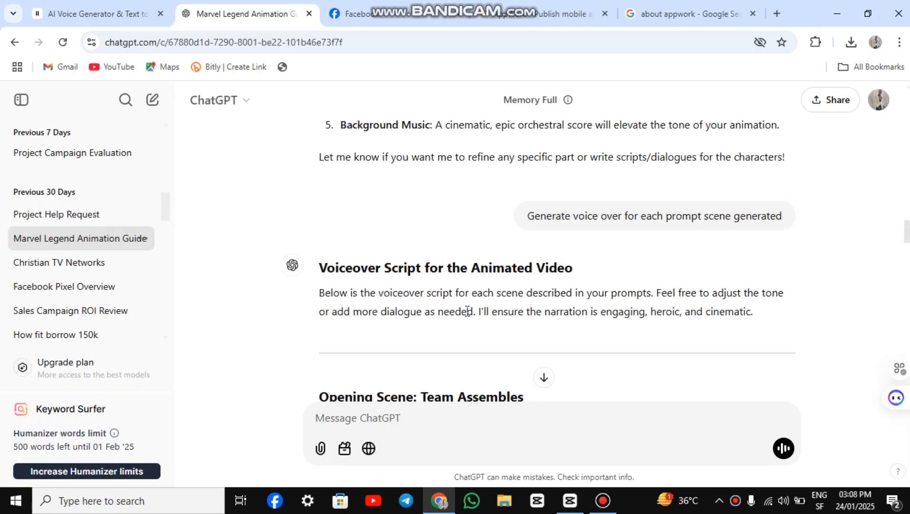
scroll(464, 307, down, 3)
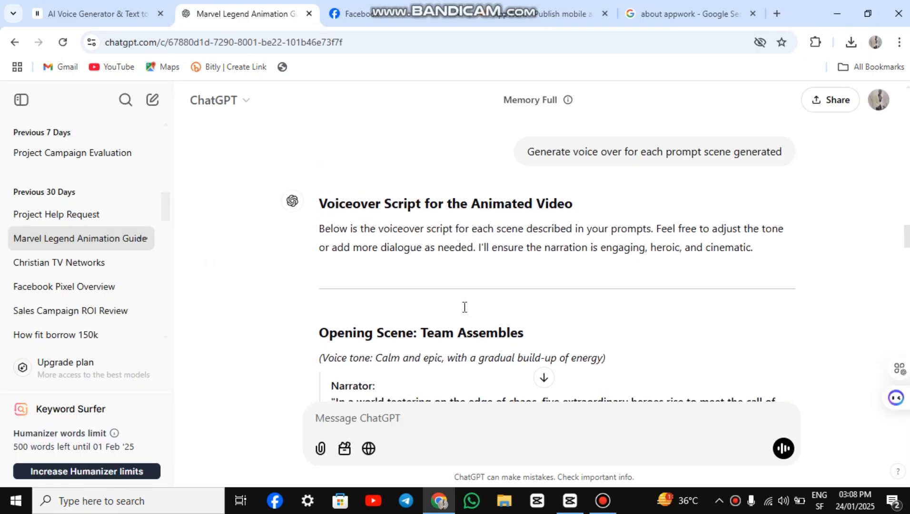
scroll(464, 311, down, 13)
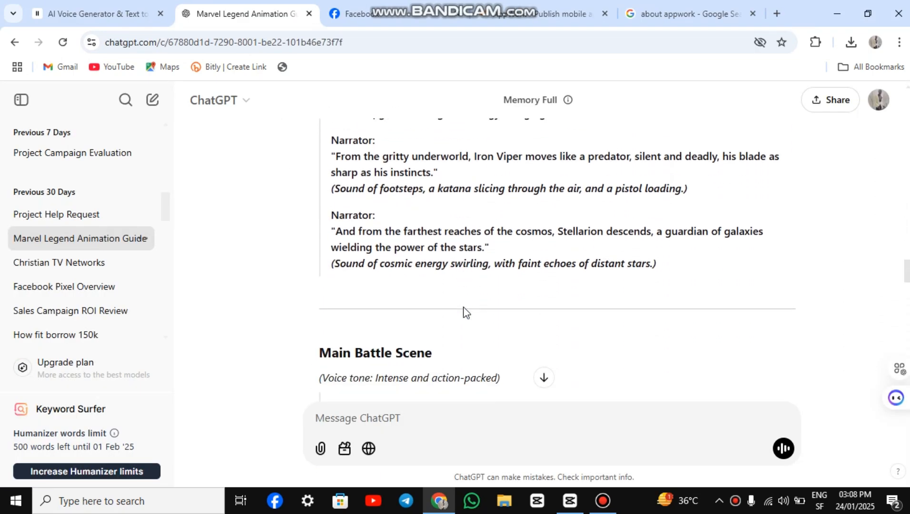
scroll(465, 312, down, 12)
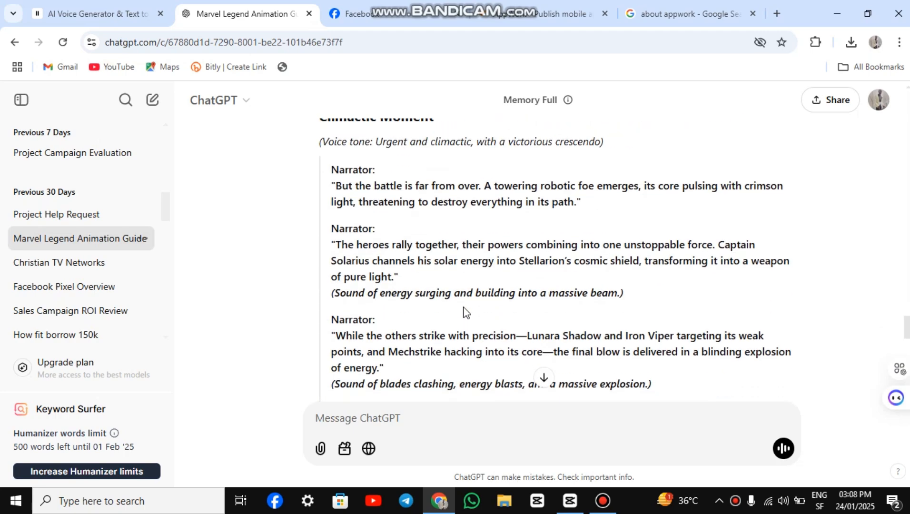
scroll(464, 311, up, 9)
scroll(464, 313, up, 15)
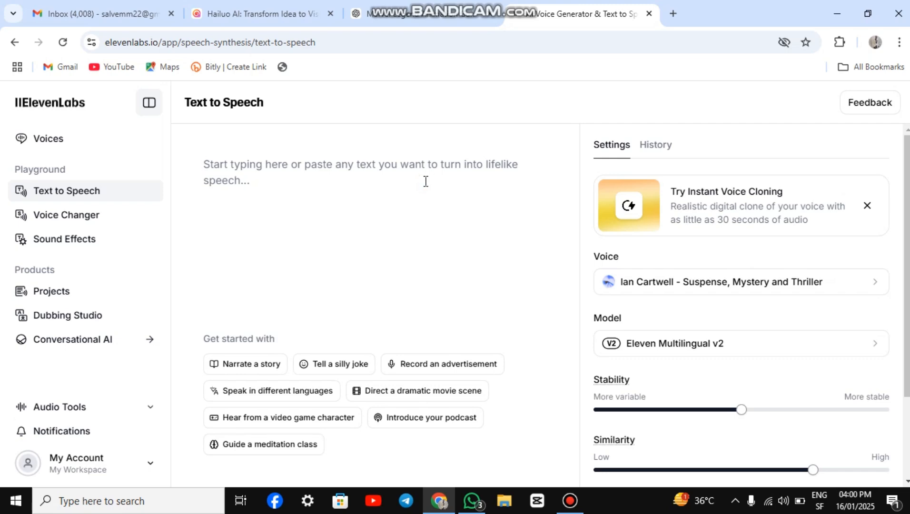
text(In a world teetering on the edge of chaos, five extraordinary heroes rise to meet the call of destiny. High above the city, Captain Solarius commands the skies, harnessing the power of the sun to protect the innocent.")
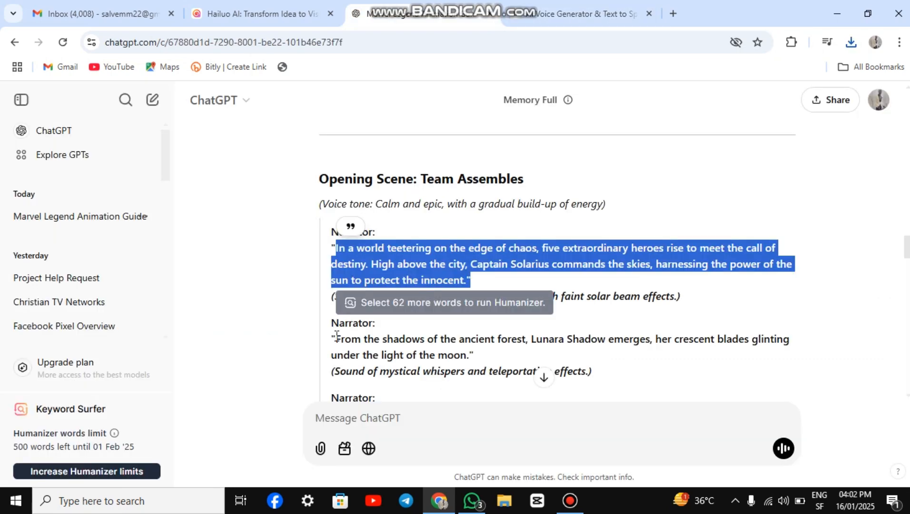
Step: Replace the ElevenLabs text with the Lunara Shadow narration from ChatGPT, then generate and download its speech
drag(336, 339, 449, 359)
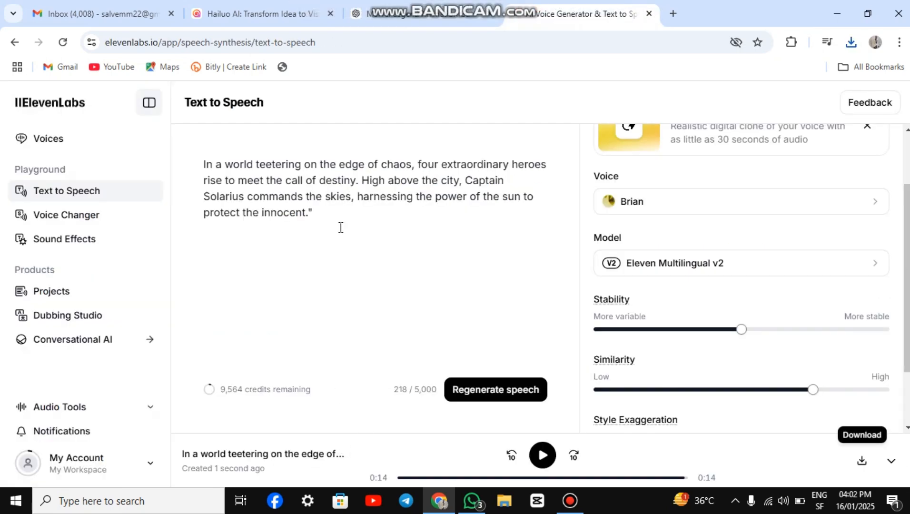
key(ctrl+a)
text(From the shadows of the ancient forest, Lunara Shadow emerges, her crescent blades glinting under the light of the moon.)
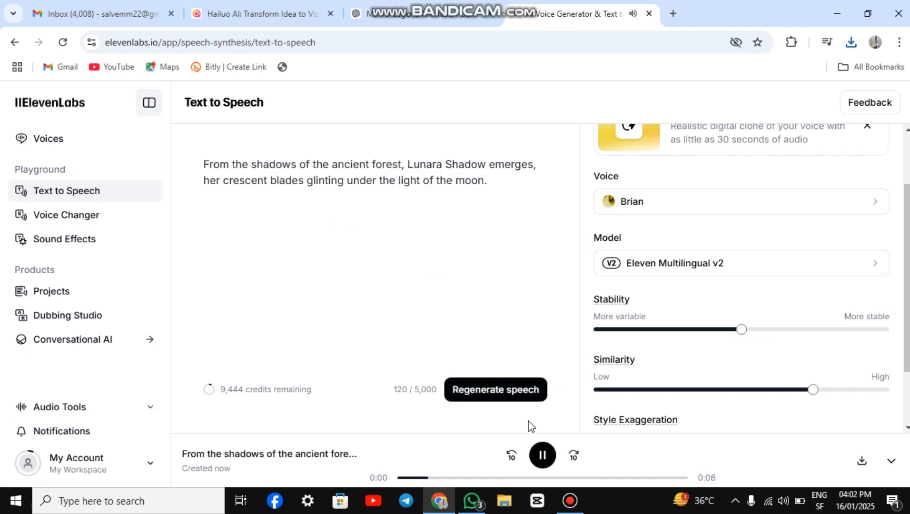
mouse_move(628, 422)
Step: Copy the Mechstrike narration from the ChatGPT voiceover script and return to ElevenLabs with it
click(464, 4)
scroll(436, 281, down, 2)
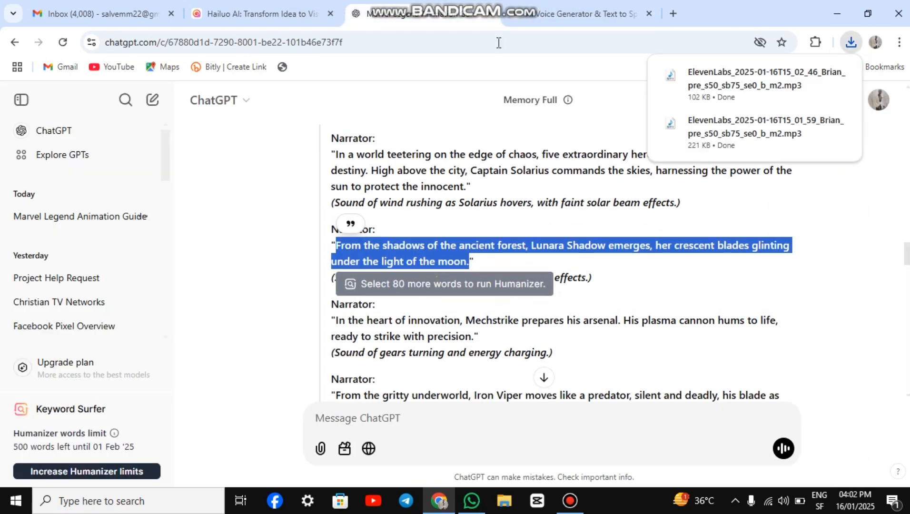
drag(335, 320, 514, 337)
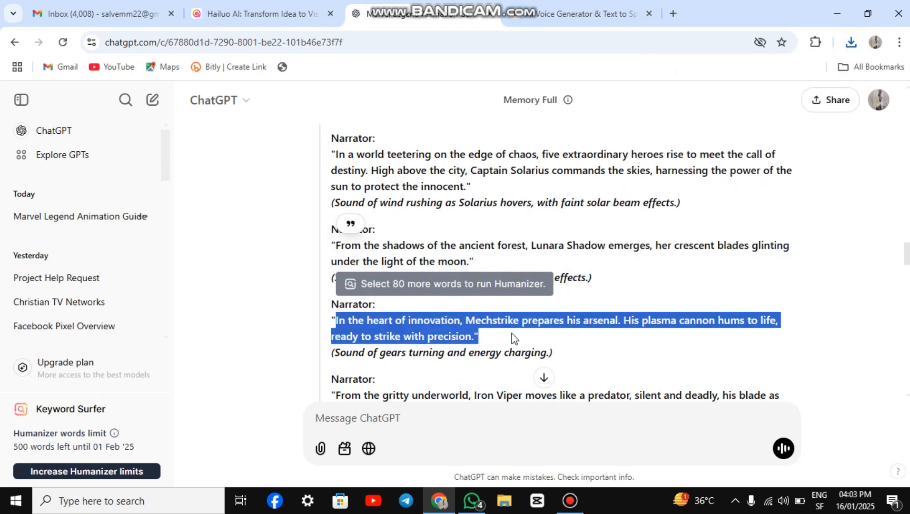
key(ctrl+c)
click(533, 9)
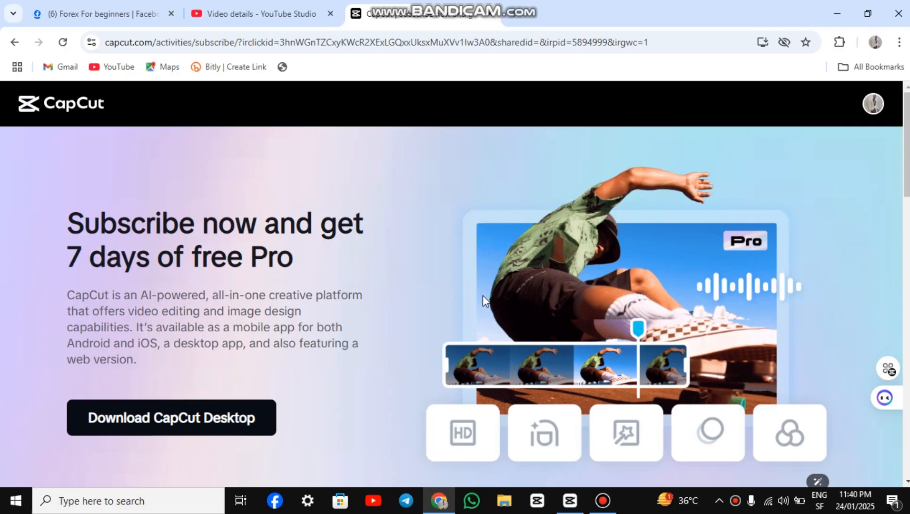
Step: Look through CapCut's web page for the 7-day free Pro offer, the desktop download and the Pro benefits
scroll(482, 299, down, 1)
scroll(482, 301, down, 2)
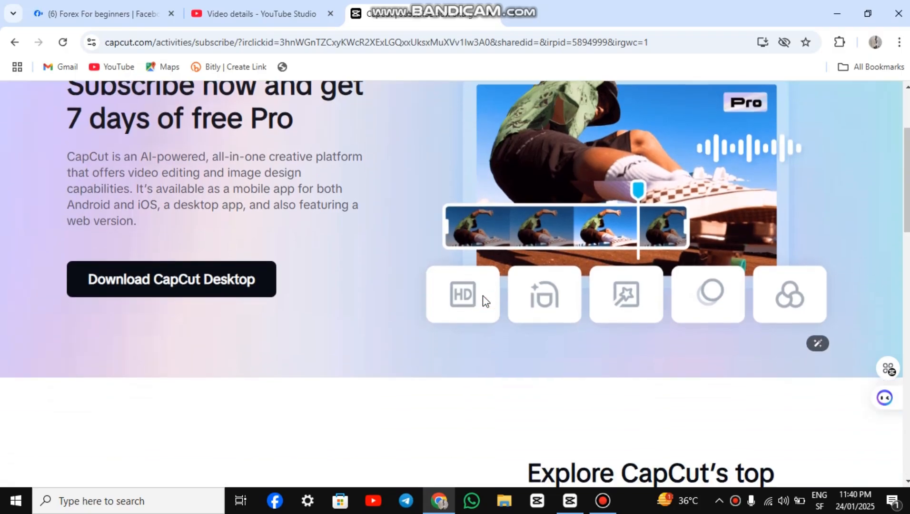
scroll(482, 301, up, 3)
scroll(422, 265, down, 8)
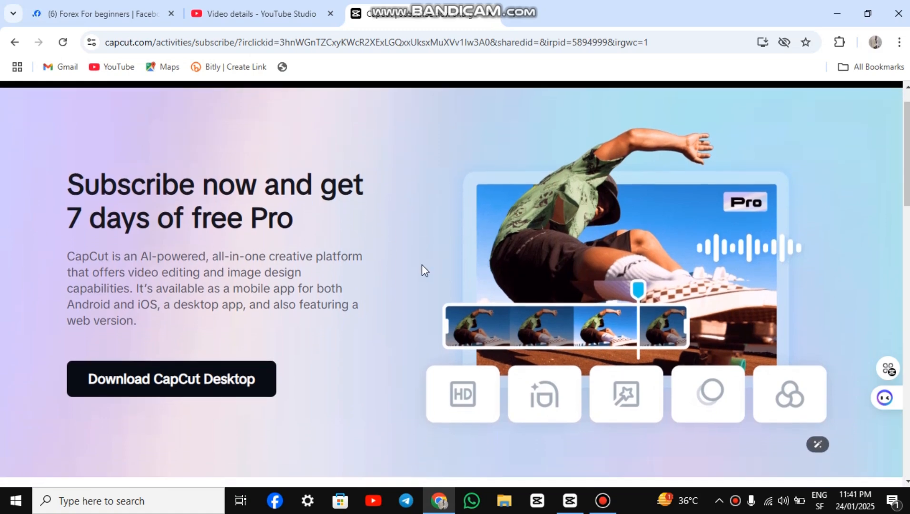
scroll(421, 265, down, 12)
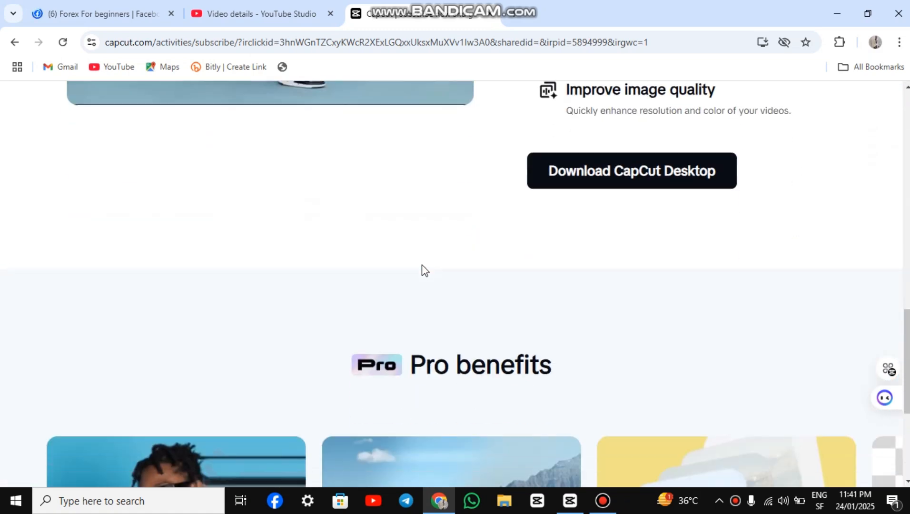
scroll(421, 265, up, 20)
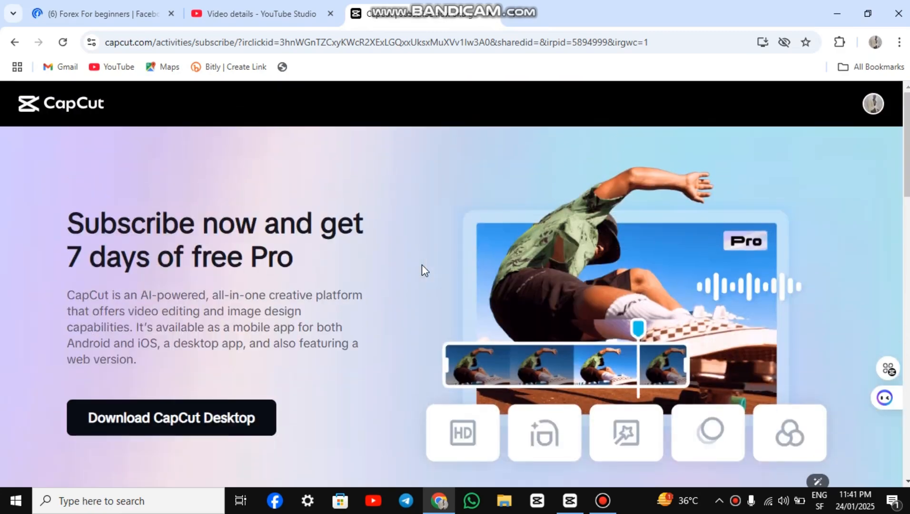
scroll(421, 266, down, 8)
scroll(422, 265, down, 6)
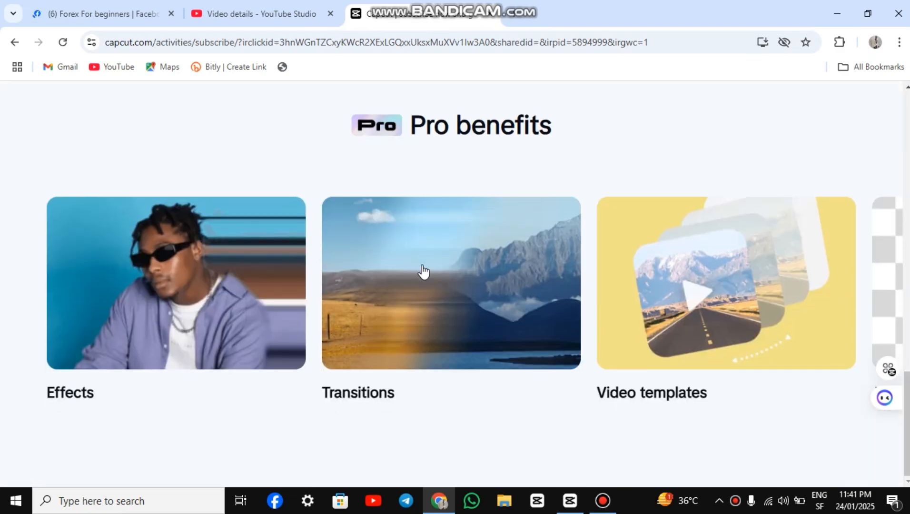
scroll(423, 271, up, 15)
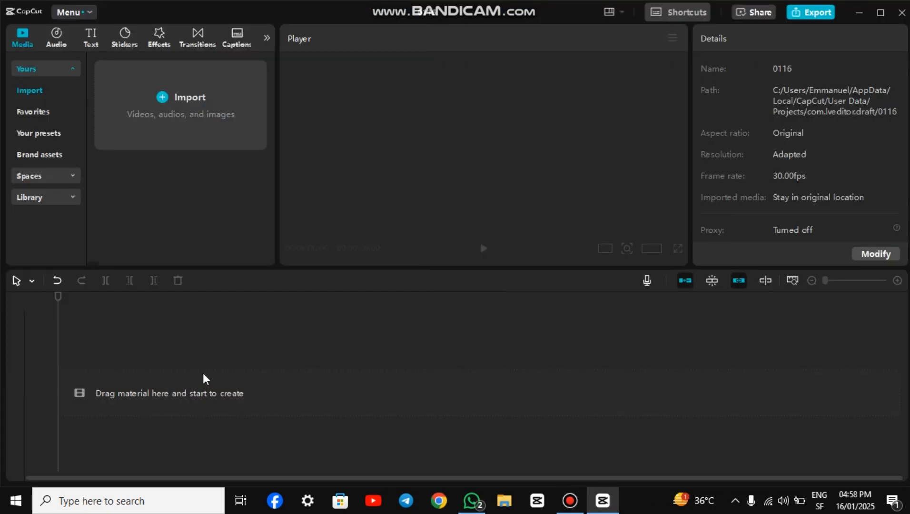
Step: Import the generated clips and ElevenLabs voiceovers from Downloads into CapCut and line the voiceovers up end to end on one track
click(180, 100)
click(57, 185)
click(147, 97)
click(341, 297)
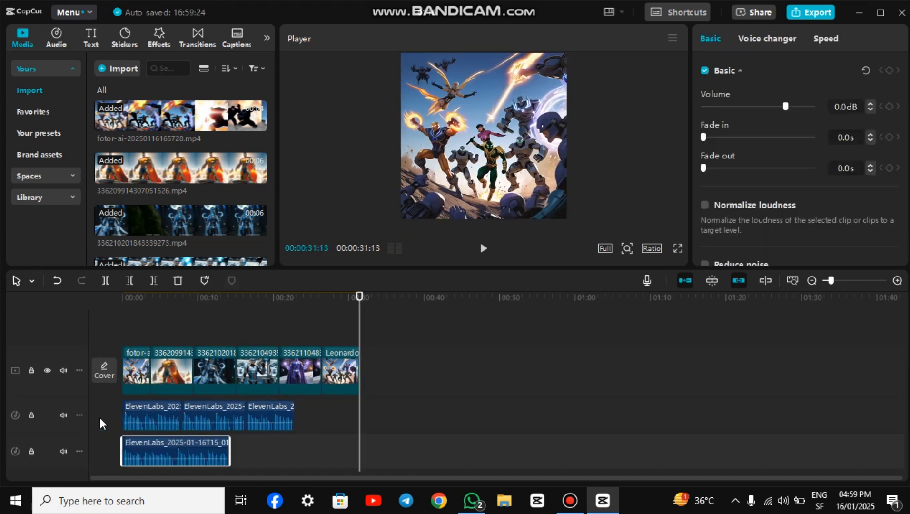
drag(197, 415, 328, 416)
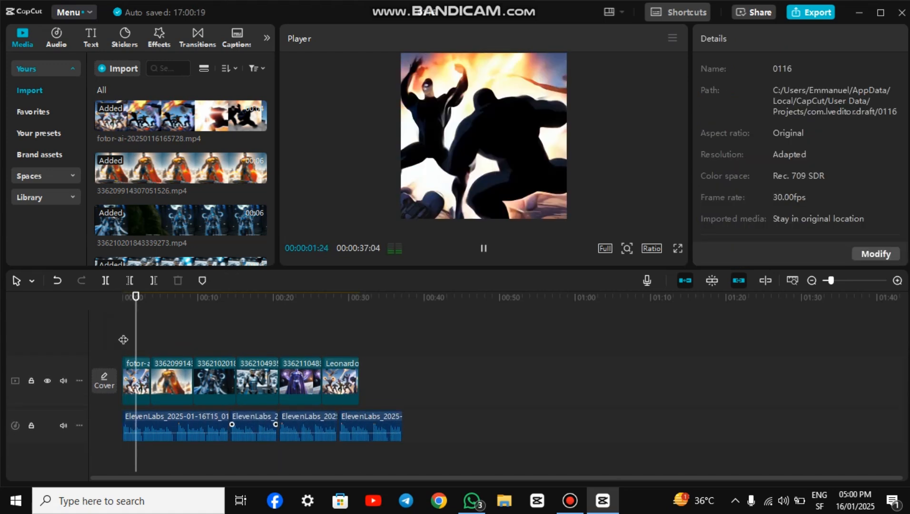
Step: Set the project's aspect ratio to 4:3 and play the timeline from the start
click(650, 249)
click(730, 303)
click(177, 366)
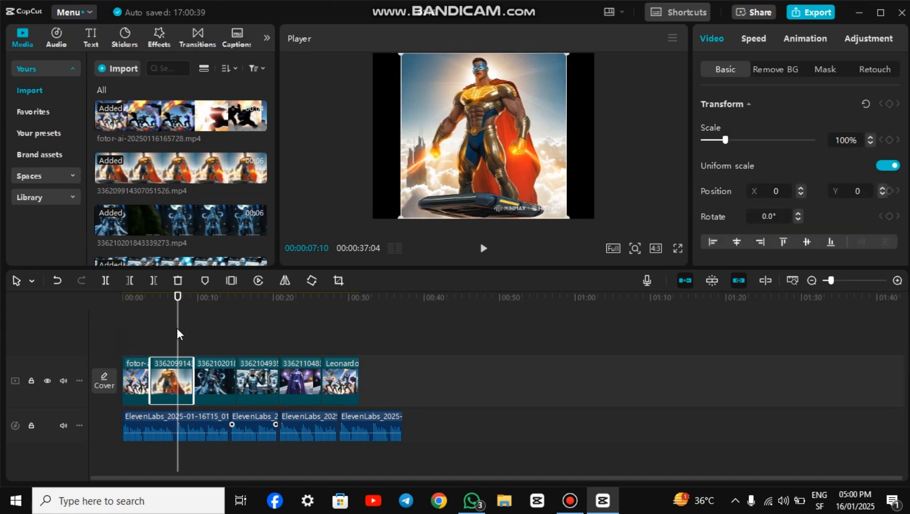
drag(178, 333, 120, 334)
key(space)
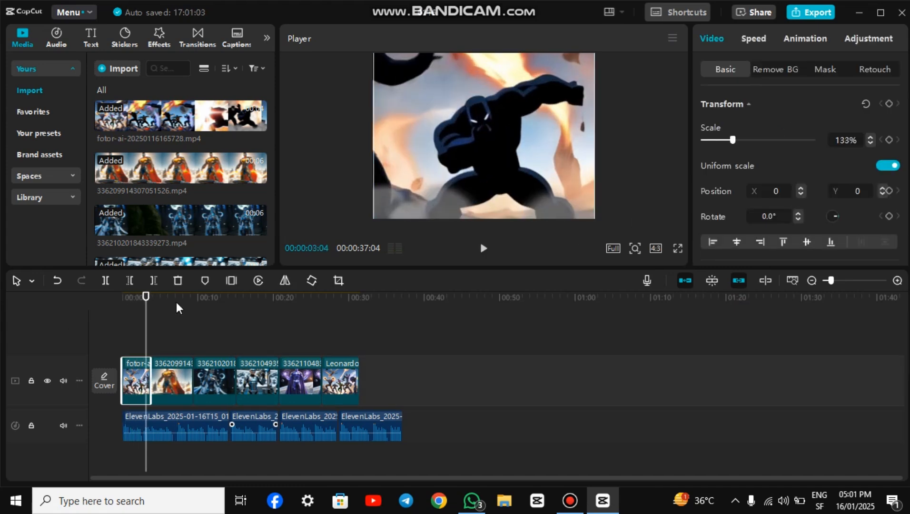
Step: Import the Leonardo images of the tall alien, muscular male, sleek female and young superheroes from Downloads
click(119, 69)
scroll(286, 157, down, 5)
click(301, 143)
ctrl+click(302, 214)
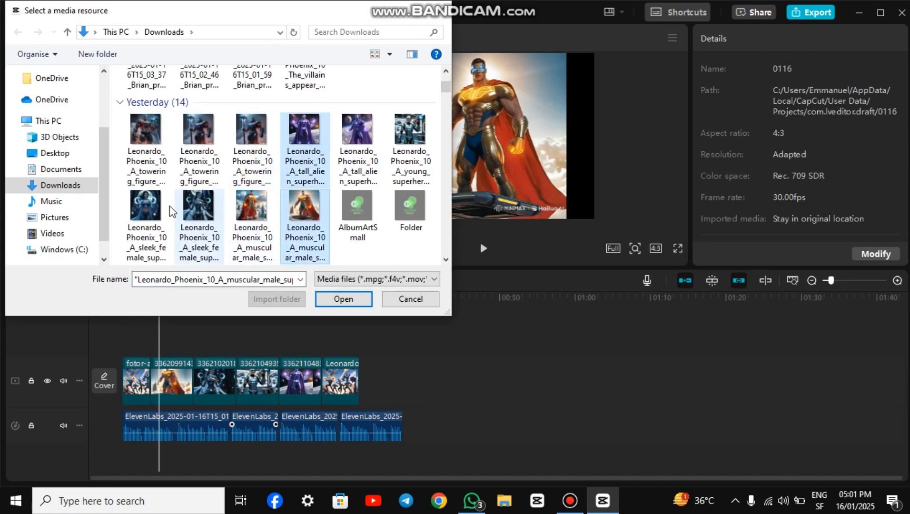
ctrl+click(197, 214)
ctrl+click(409, 143)
click(340, 299)
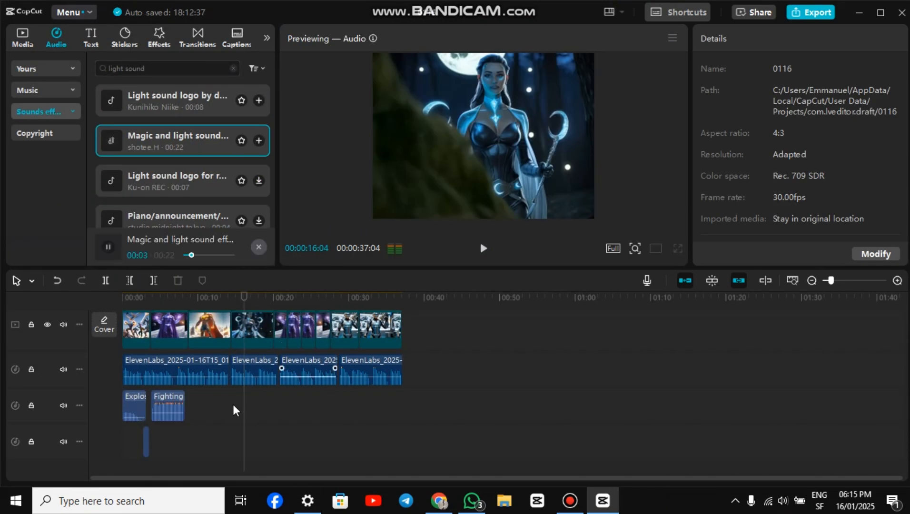
Step: Add the Magic and light sound effect under the Lunara Shadow clip, trim it to the clip's end, and place the mysterious light sound after it
click(233, 410)
click(259, 140)
drag(402, 402, 307, 399)
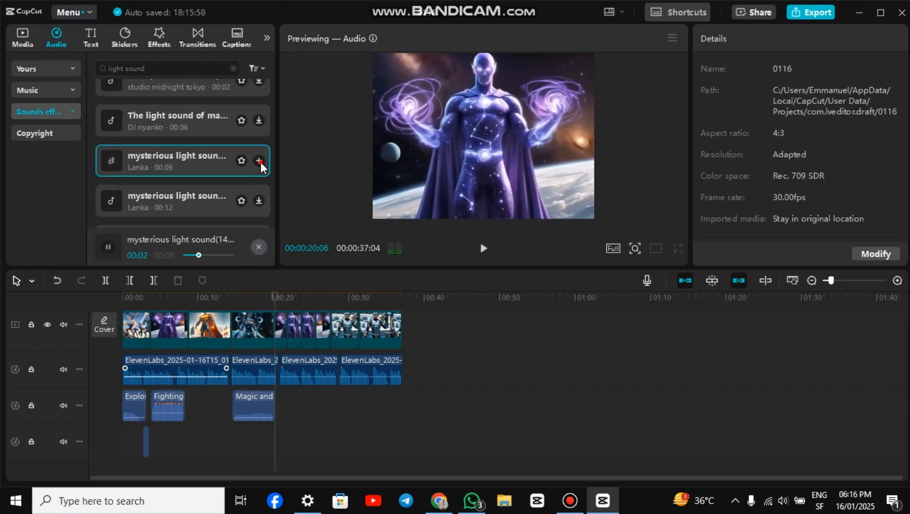
click(260, 163)
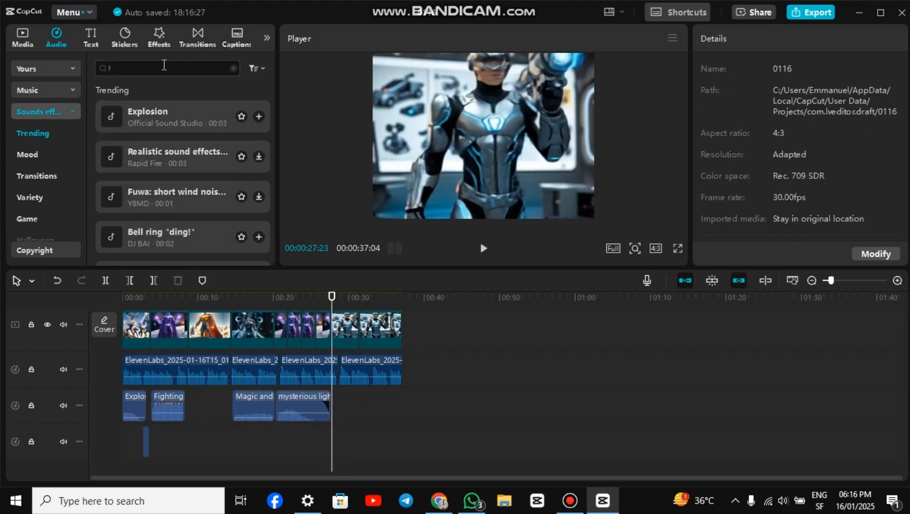
Step: Search the sound effects for "foot steps" and add "footsteps (boots, dry, repeatable)" under the Mechstrike clip
text(step)
key(Return)
click(218, 99)
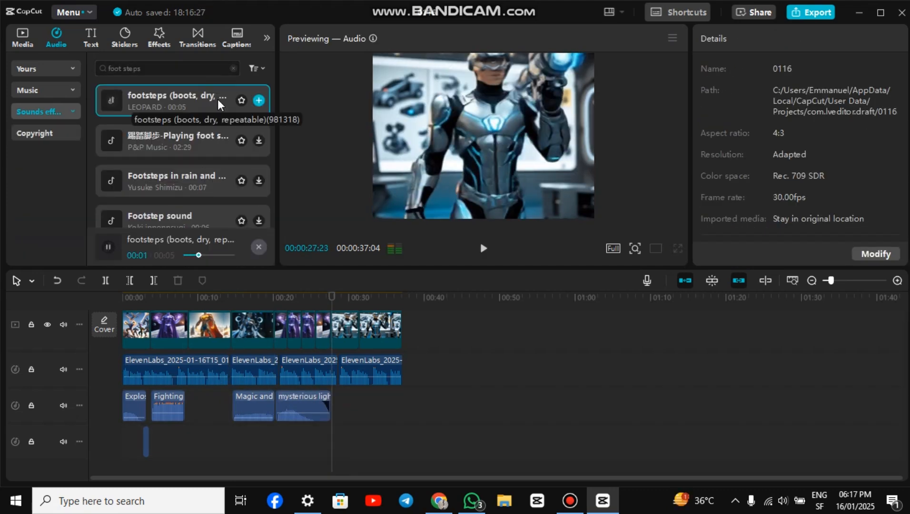
click(258, 100)
click(358, 418)
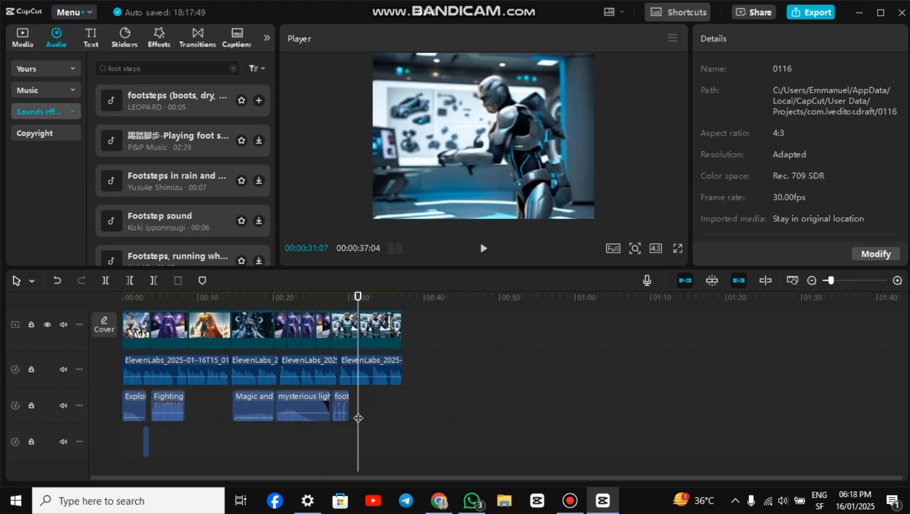